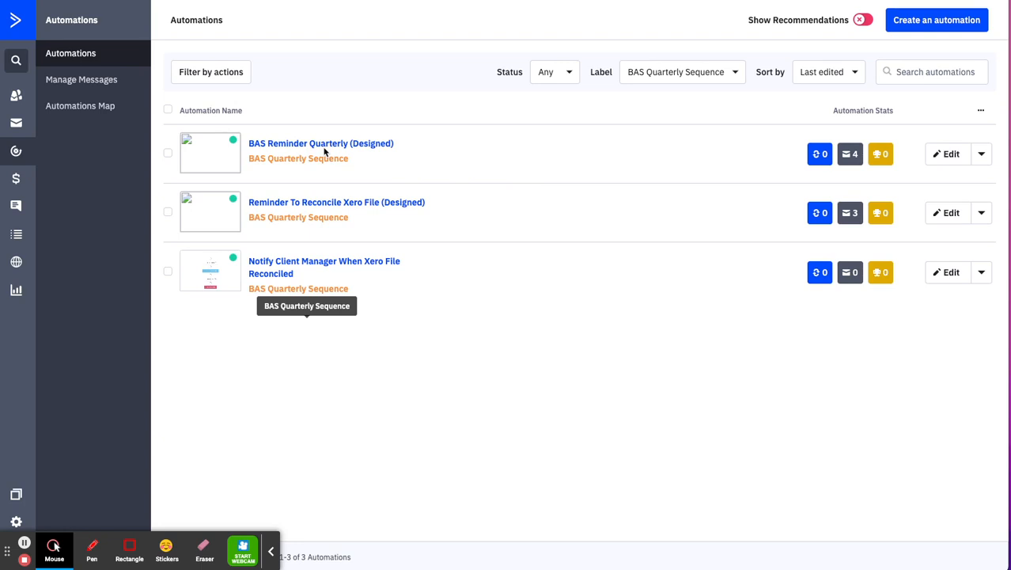
- Open the BAS Reminder Quarterly (Designed) automation and review its wait conditions, emails and linked automations from July through April
{"action": "left_click", "coordinate": [323, 150]}
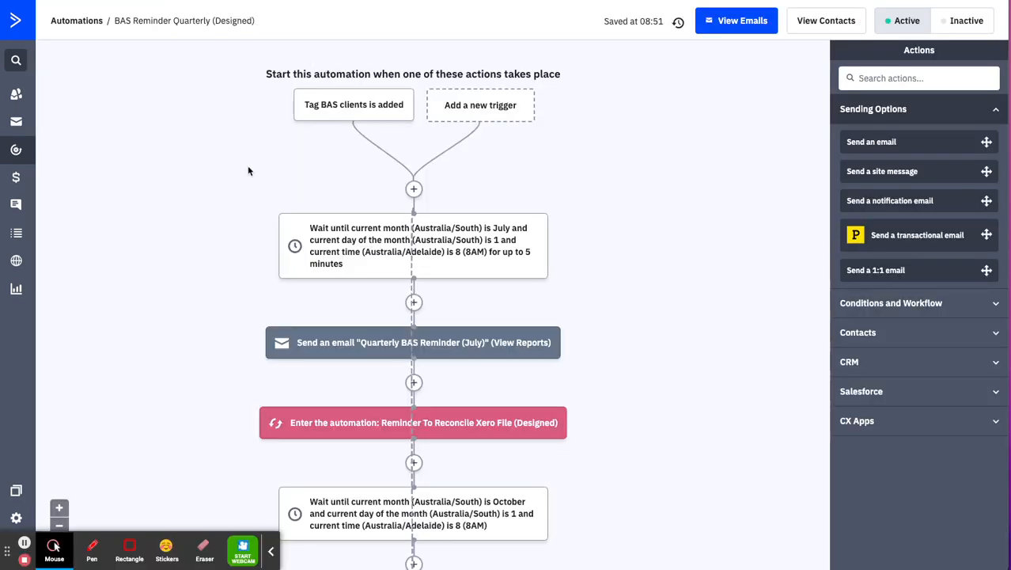
{"action": "scroll", "coordinate": [388, 226], "scroll_direction": "down", "scroll_amount": 1}
{"action": "scroll", "coordinate": [398, 231], "scroll_direction": "down", "scroll_amount": 5}
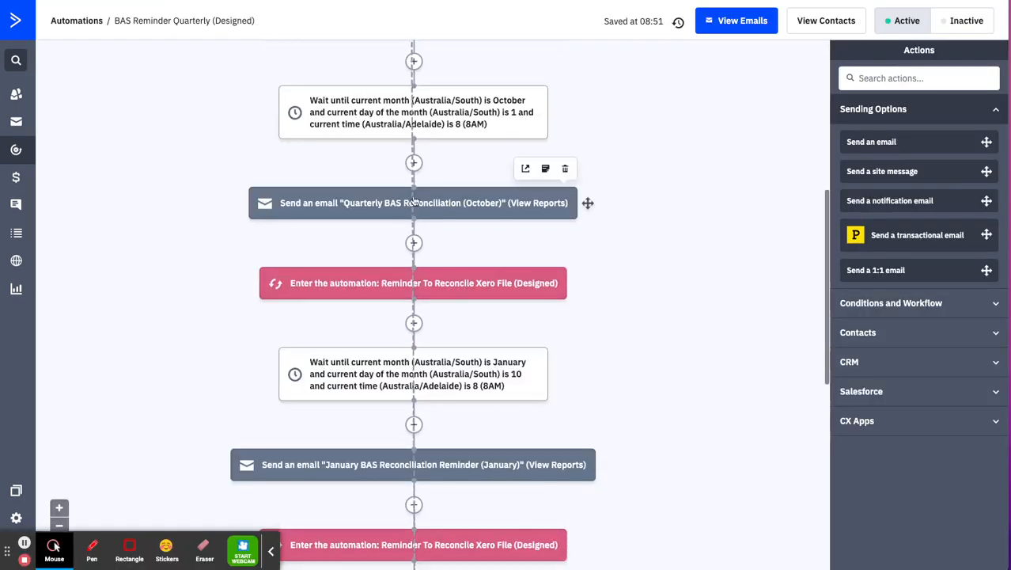
{"action": "scroll", "coordinate": [413, 200], "scroll_direction": "down", "scroll_amount": 3}
{"action": "scroll", "coordinate": [418, 206], "scroll_direction": "down", "scroll_amount": 5}
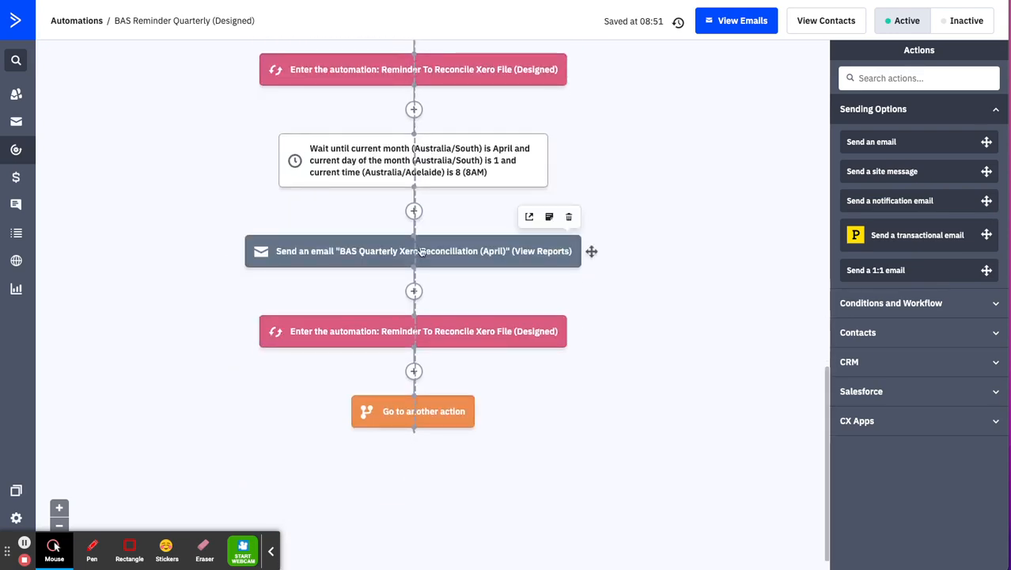
{"action": "scroll", "coordinate": [421, 251], "scroll_direction": "up", "scroll_amount": 10}
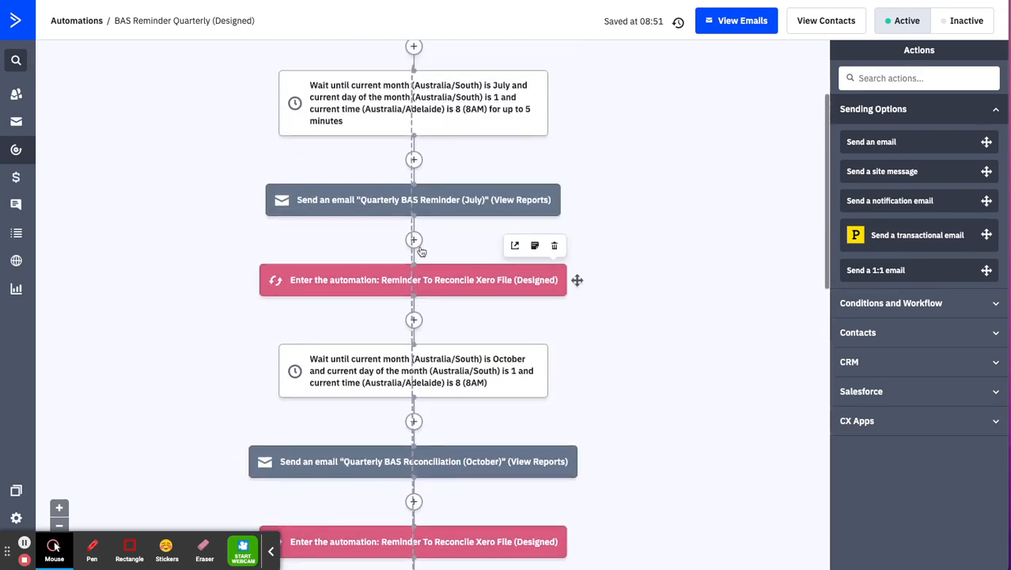
{"action": "scroll", "coordinate": [470, 226], "scroll_direction": "down", "scroll_amount": 4}
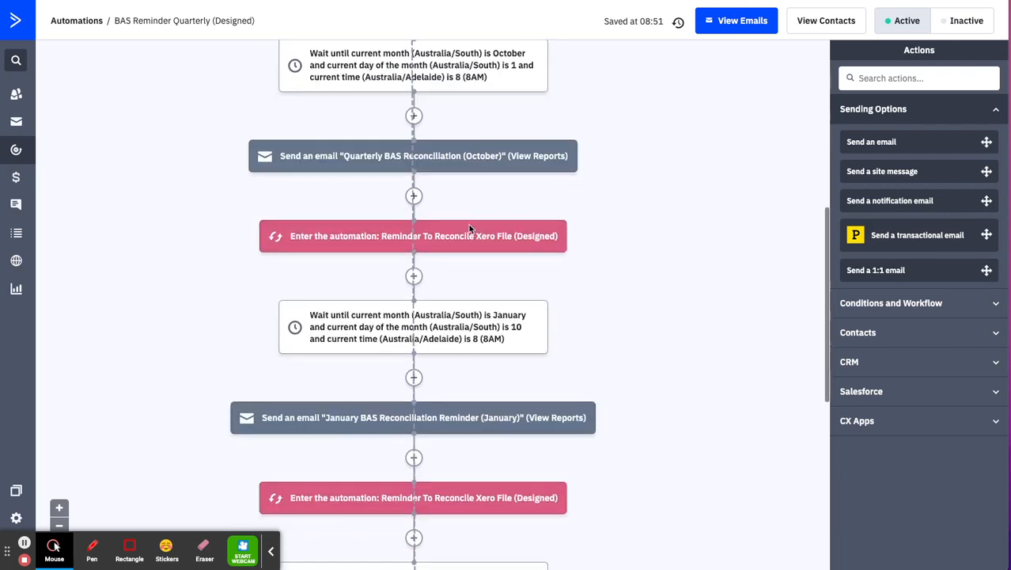
{"action": "scroll", "coordinate": [468, 228], "scroll_direction": "down", "scroll_amount": 3}
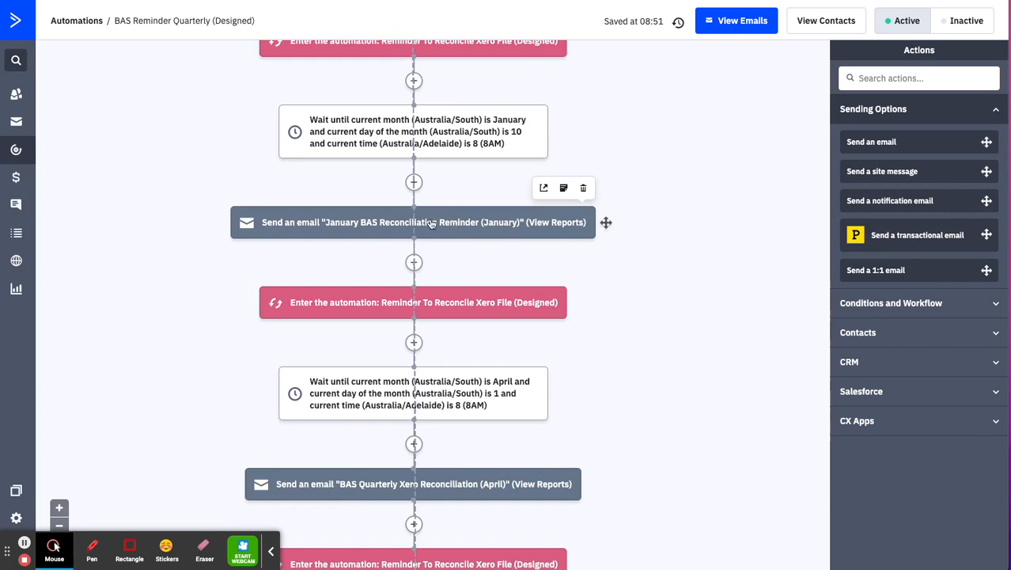
{"action": "scroll", "coordinate": [443, 237], "scroll_direction": "up", "scroll_amount": 10}
- Preview the Quarterly BAS Reminder (July) email and its thank-you page, and leave the email selection without saving
{"action": "mouse_move", "coordinate": [424, 352]}
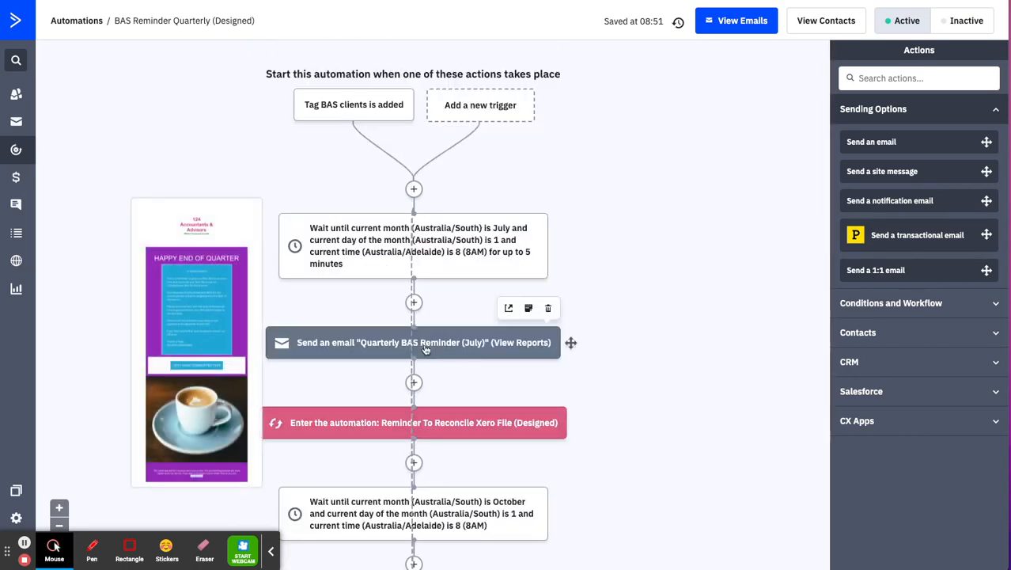
{"action": "left_click", "coordinate": [403, 349]}
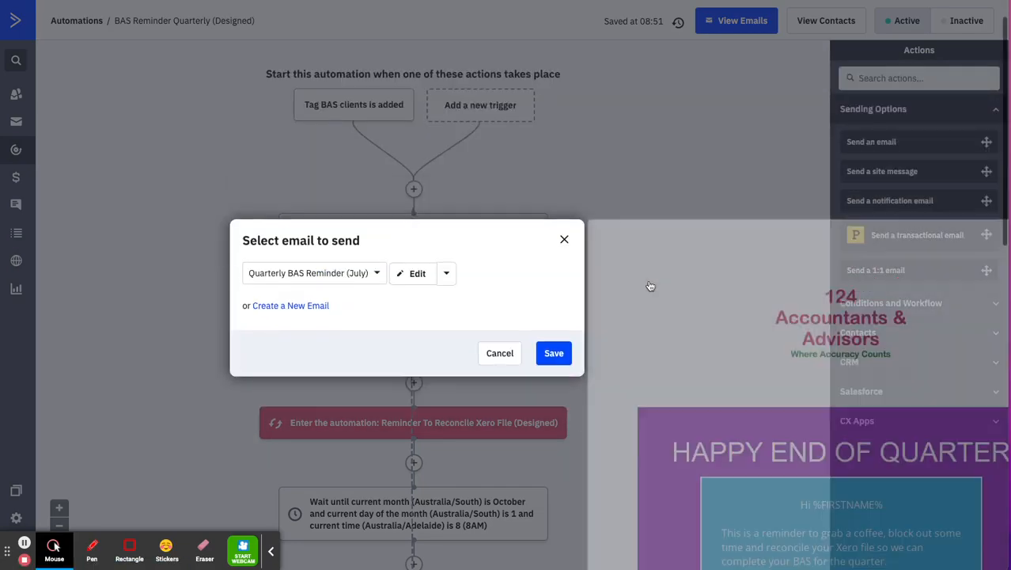
{"action": "scroll", "coordinate": [650, 287], "scroll_direction": "down", "scroll_amount": 5}
{"action": "scroll", "coordinate": [651, 287], "scroll_direction": "down", "scroll_amount": 1}
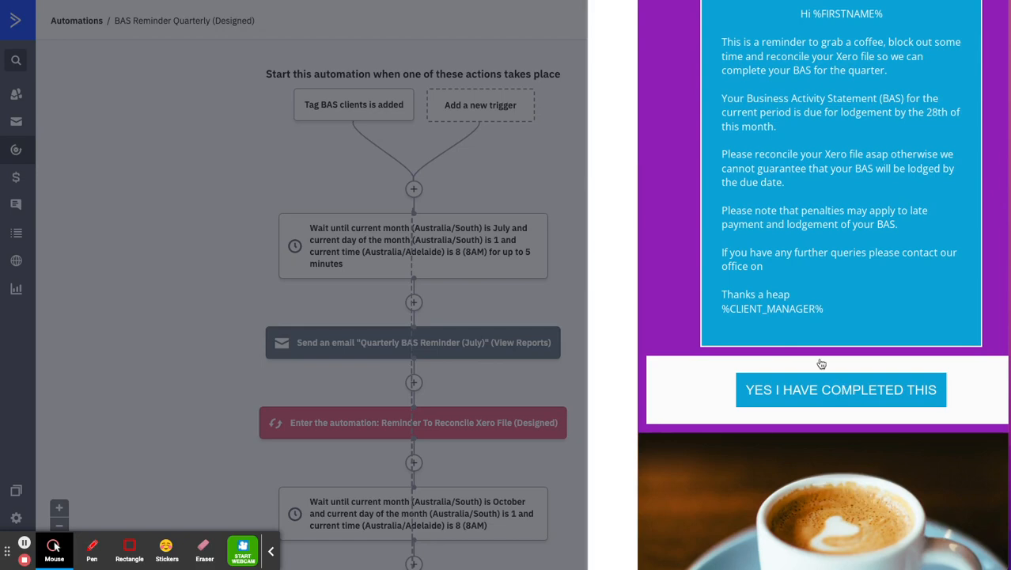
{"action": "left_click", "coordinate": [598, 133]}
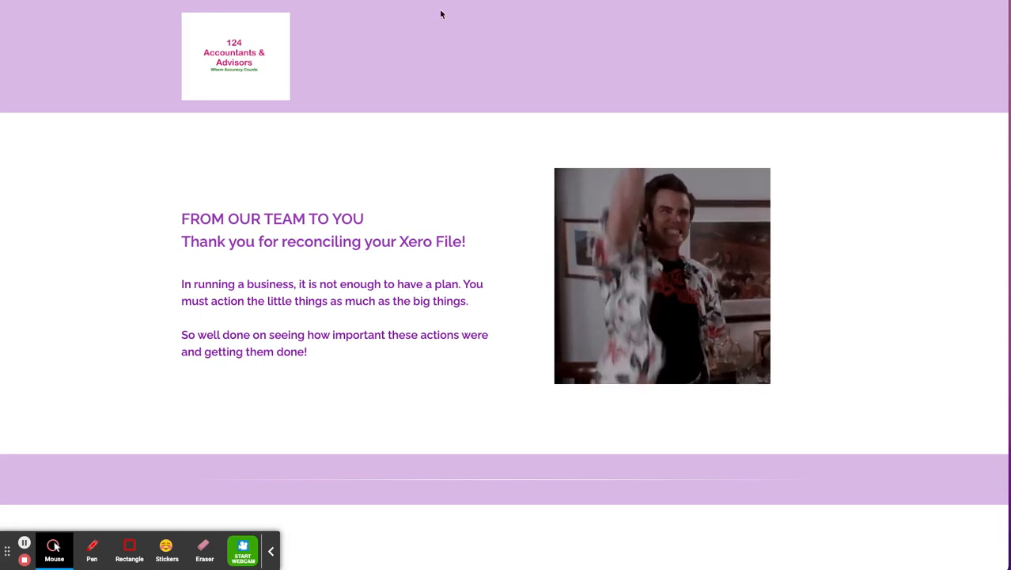
{"action": "key", "text": "ctrl+Tab"}
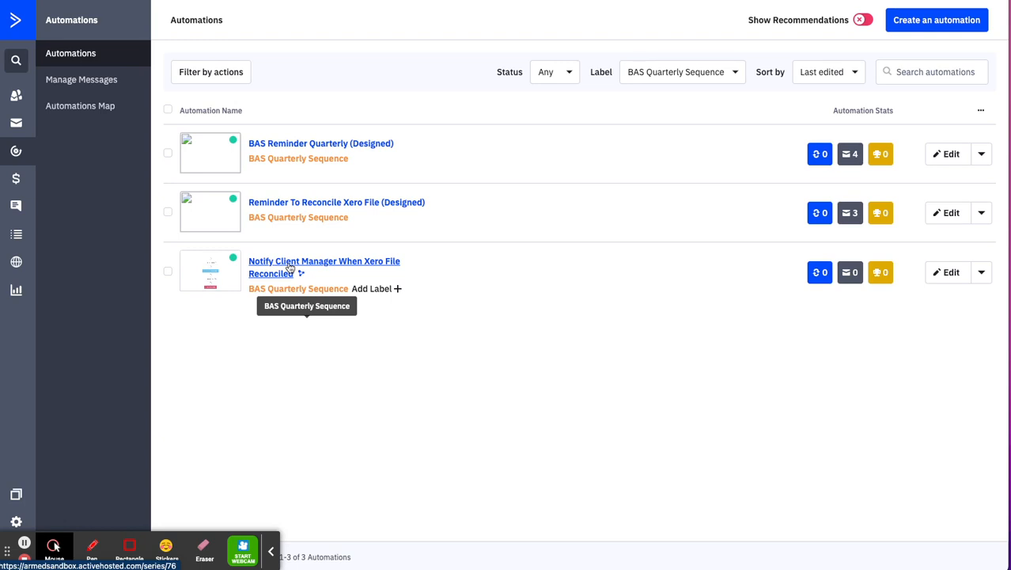
{"action": "left_click", "coordinate": [316, 143]}
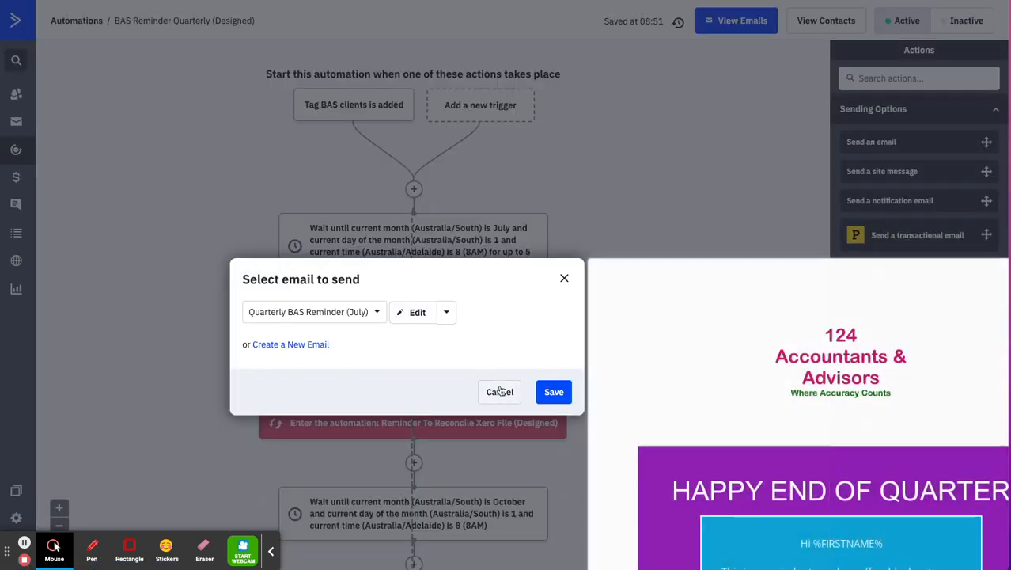
{"action": "left_click", "coordinate": [500, 391]}
- Examine the October and January reminder emails and the automation entered after each one
{"action": "scroll", "coordinate": [521, 386], "scroll_direction": "down", "scroll_amount": 4}
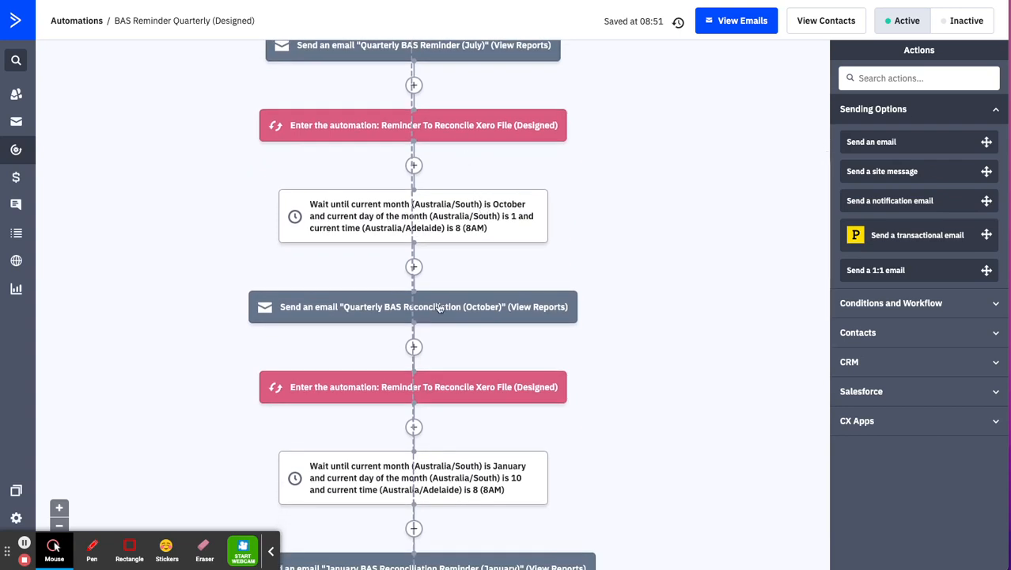
{"action": "scroll", "coordinate": [433, 344], "scroll_direction": "down", "scroll_amount": 4}
{"action": "scroll", "coordinate": [467, 253], "scroll_direction": "up", "scroll_amount": 1}
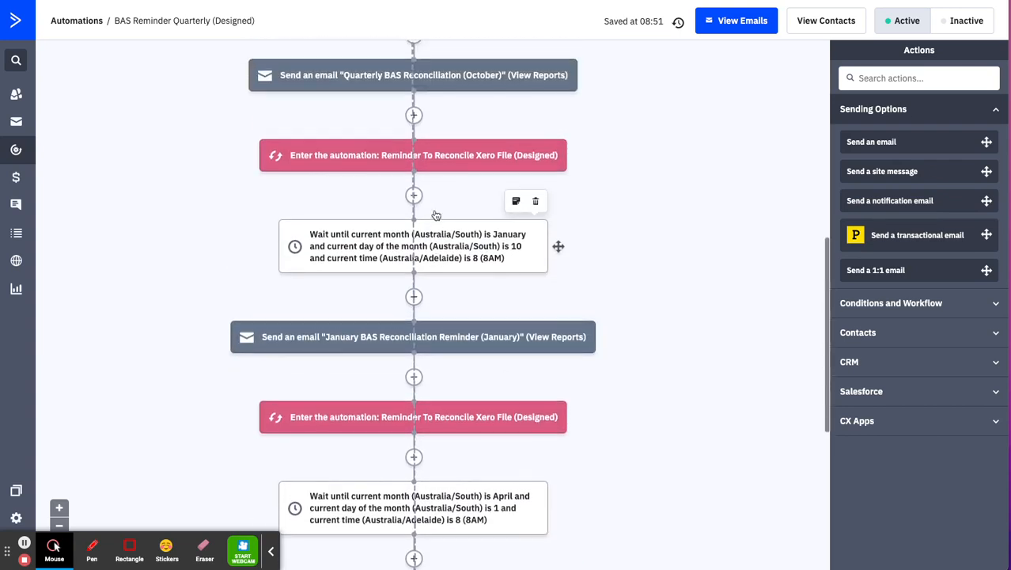
{"action": "mouse_move", "coordinate": [427, 159]}
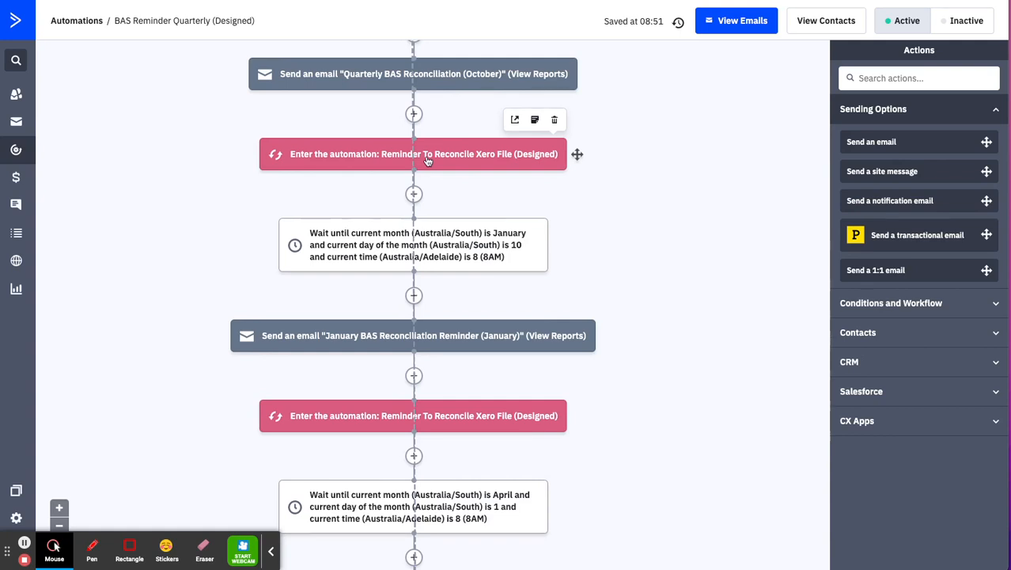
- Open the Reminder To Reconcile Xero File (Designed) automation and review its sequence of waits and reminder emails
{"action": "left_click", "coordinate": [217, 26]}
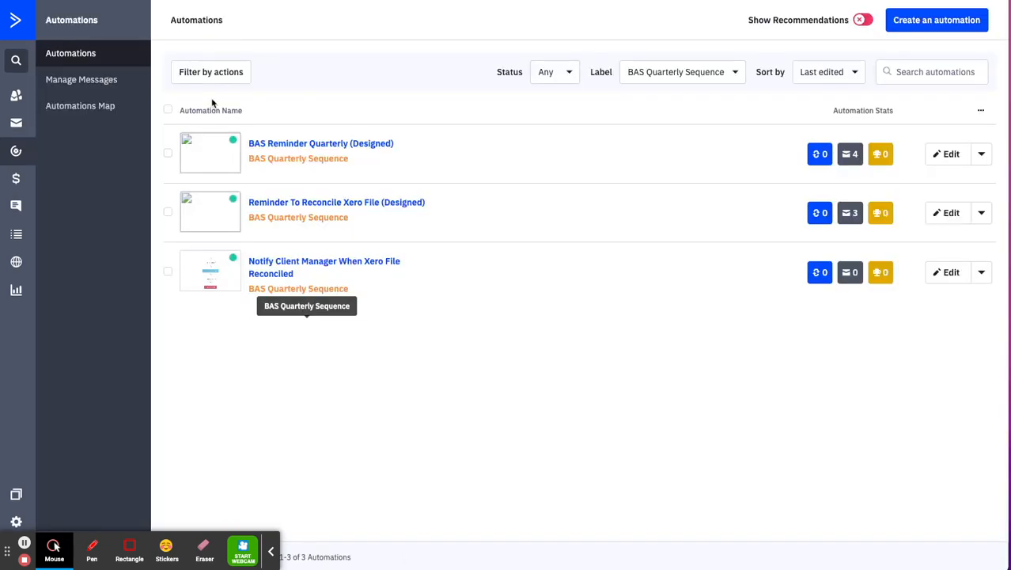
{"action": "left_click", "coordinate": [335, 203]}
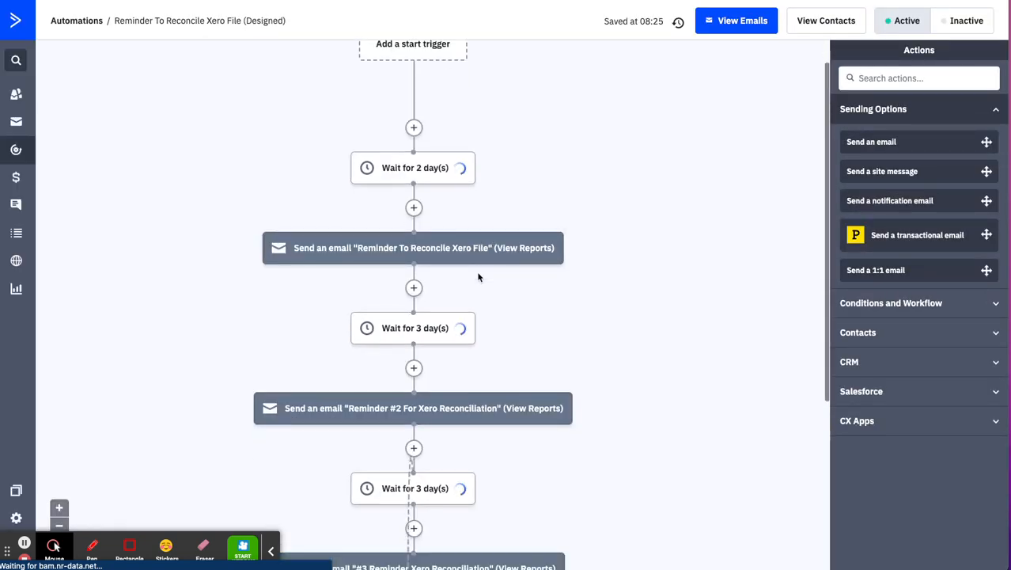
{"action": "scroll", "coordinate": [458, 270], "scroll_direction": "down", "scroll_amount": 3}
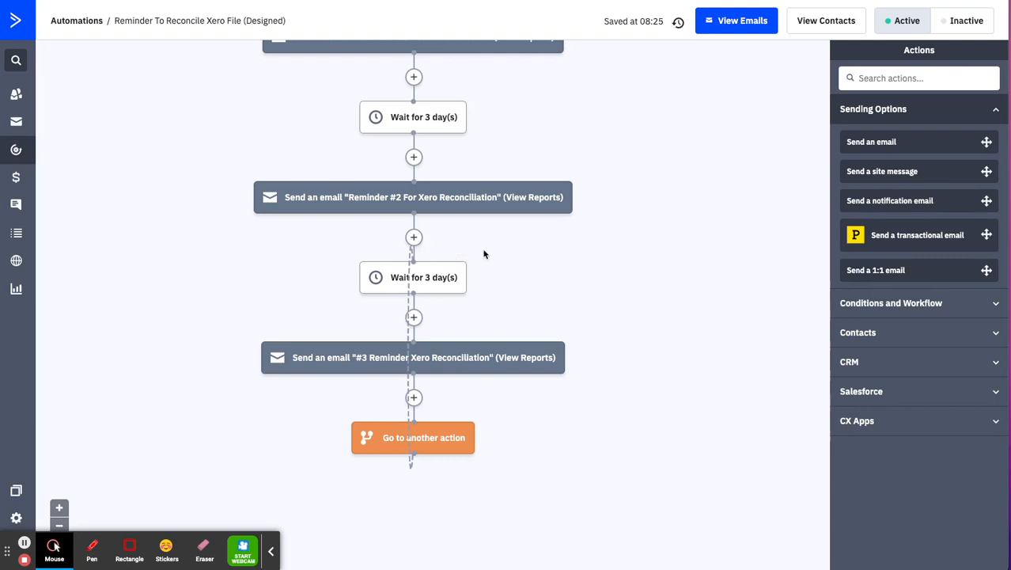
{"action": "scroll", "coordinate": [484, 253], "scroll_direction": "up", "scroll_amount": 3}
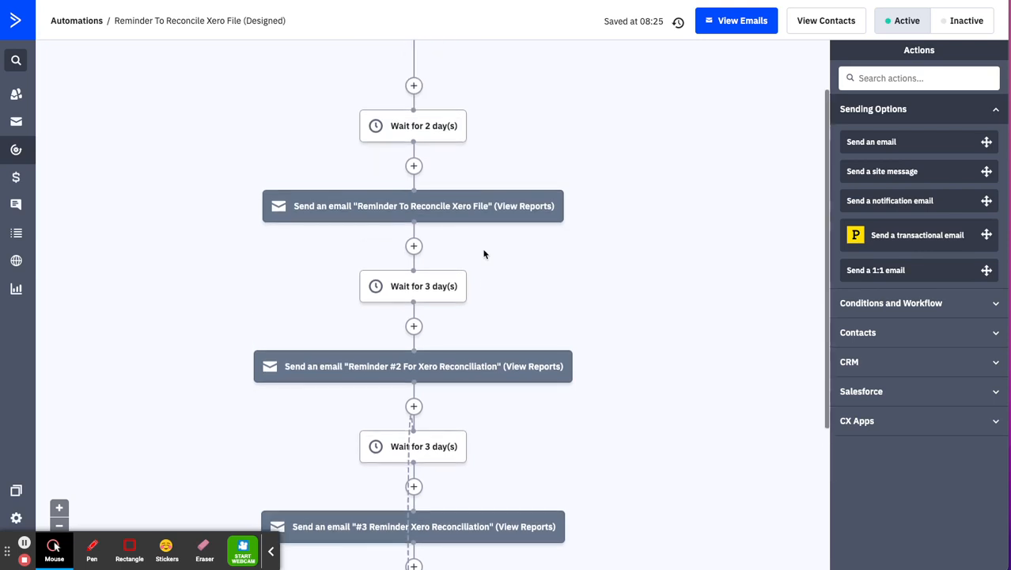
{"action": "scroll", "coordinate": [485, 253], "scroll_direction": "up", "scroll_amount": 1}
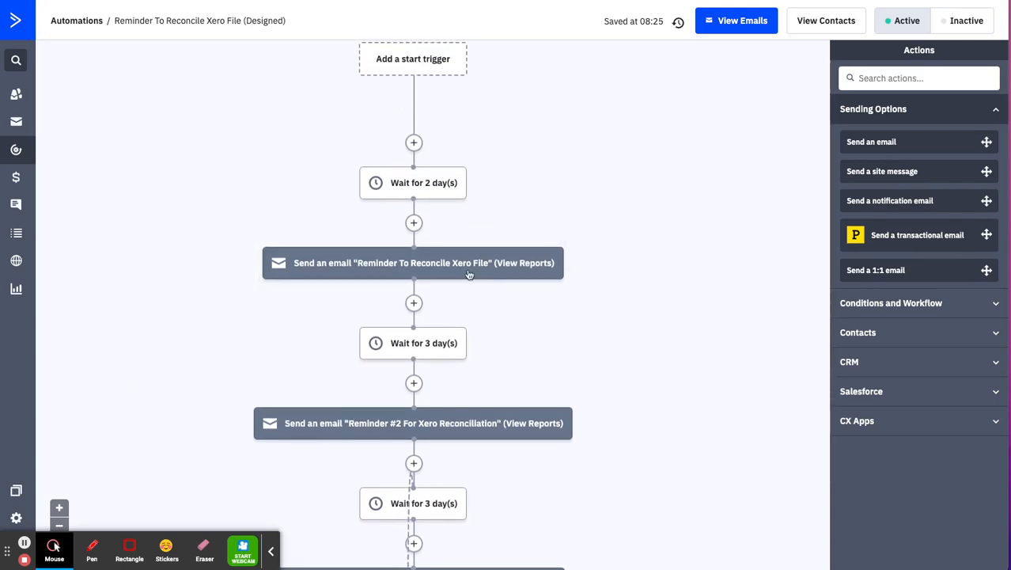
- Preview the Reminder To Reconcile Xero File email and view the response page for clients who have not reconciled yet
{"action": "left_click", "coordinate": [406, 261]}
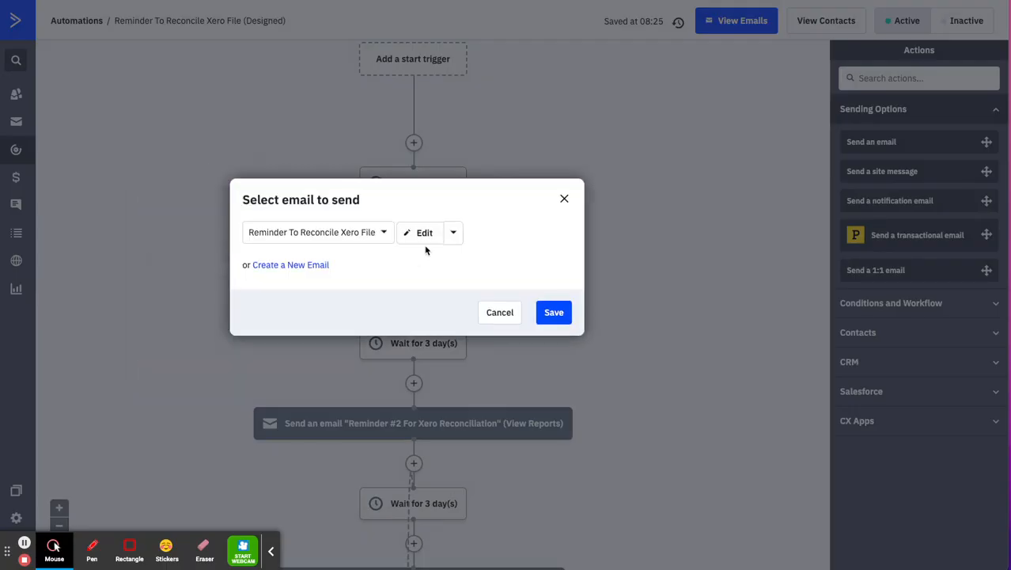
{"action": "mouse_move", "coordinate": [430, 235]}
{"action": "scroll", "coordinate": [722, 269], "scroll_direction": "down", "scroll_amount": 1}
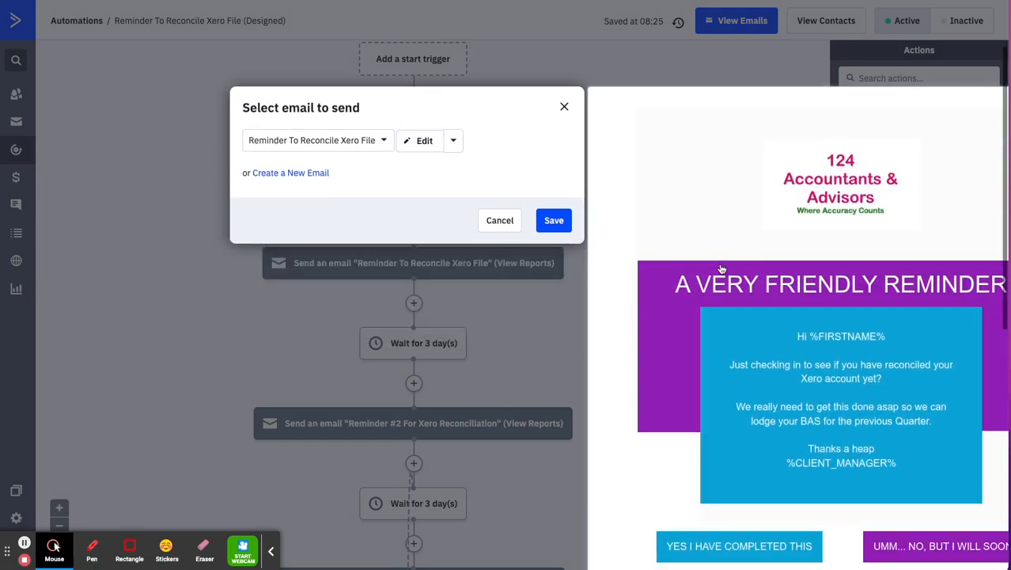
{"action": "scroll", "coordinate": [722, 269], "scroll_direction": "down", "scroll_amount": 1}
{"action": "scroll", "coordinate": [721, 269], "scroll_direction": "down", "scroll_amount": 1}
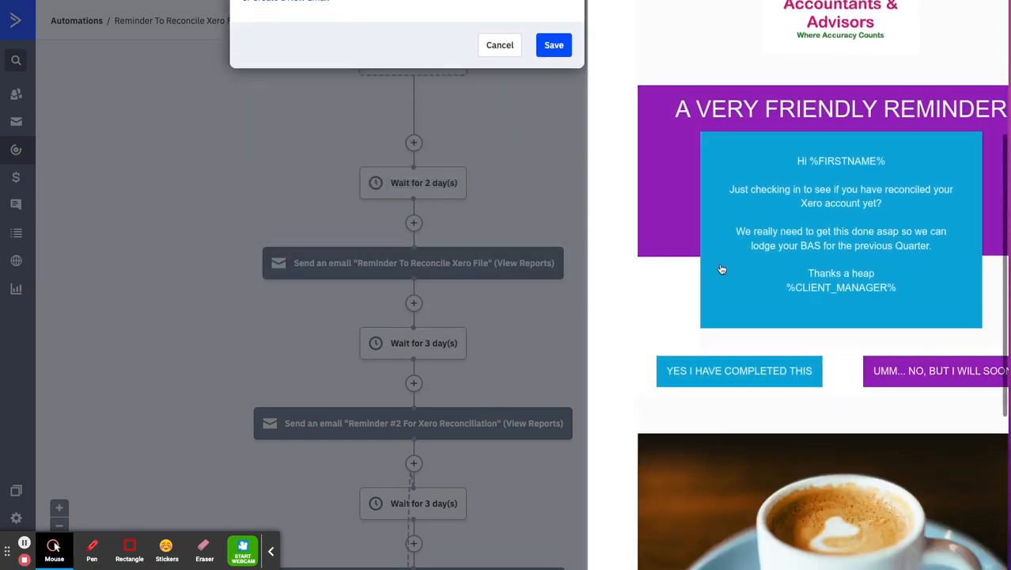
{"action": "scroll", "coordinate": [721, 269], "scroll_direction": "right", "scroll_amount": 1}
{"action": "scroll", "coordinate": [721, 269], "scroll_direction": "right", "scroll_amount": 1}
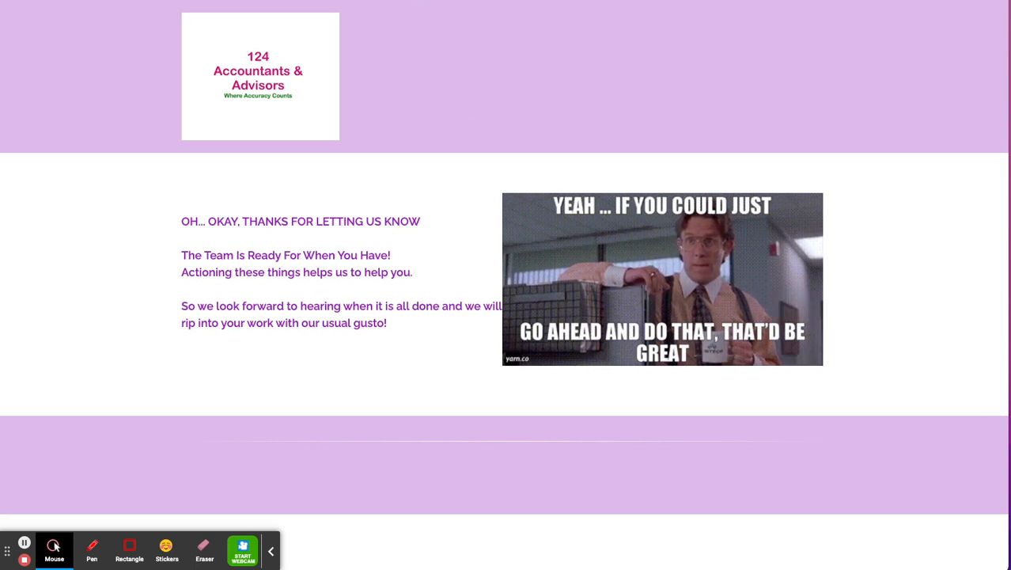
{"action": "left_click", "coordinate": [219, 1]}
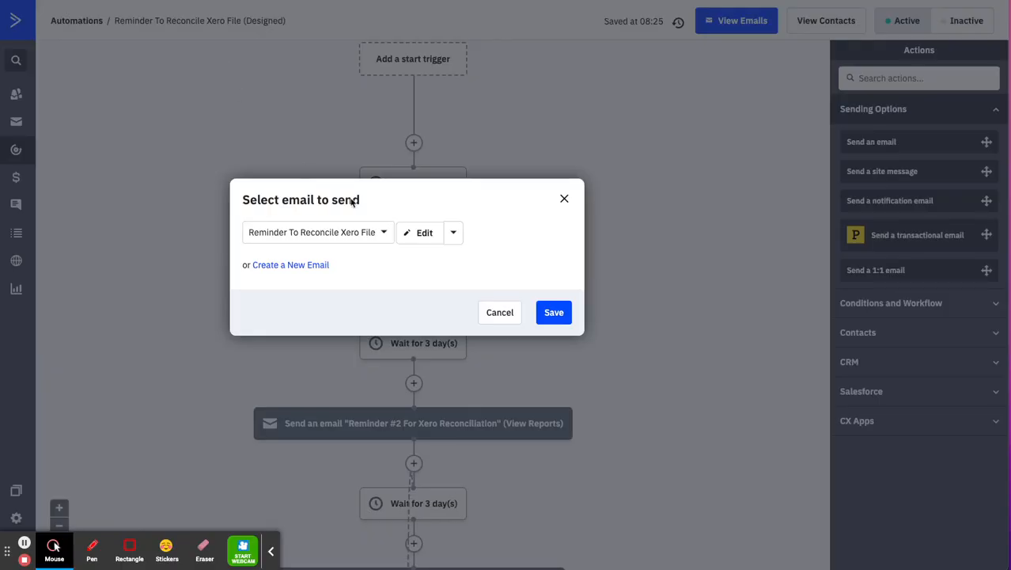
- Re-examine the friendly reminder email's message and its two response buttons in the preview
{"action": "mouse_move", "coordinate": [390, 234]}
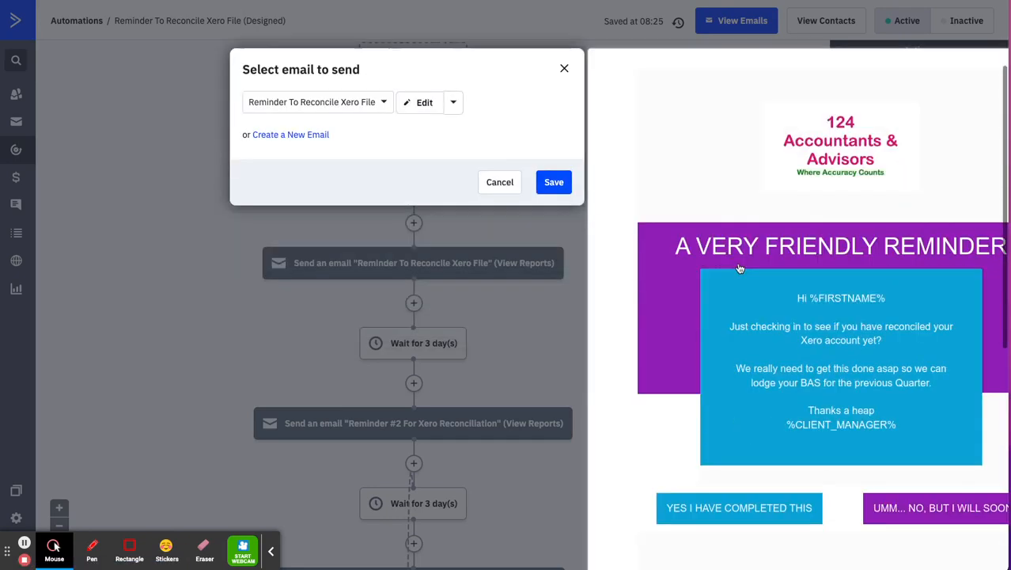
{"action": "scroll", "coordinate": [740, 269], "scroll_direction": "down", "scroll_amount": 5}
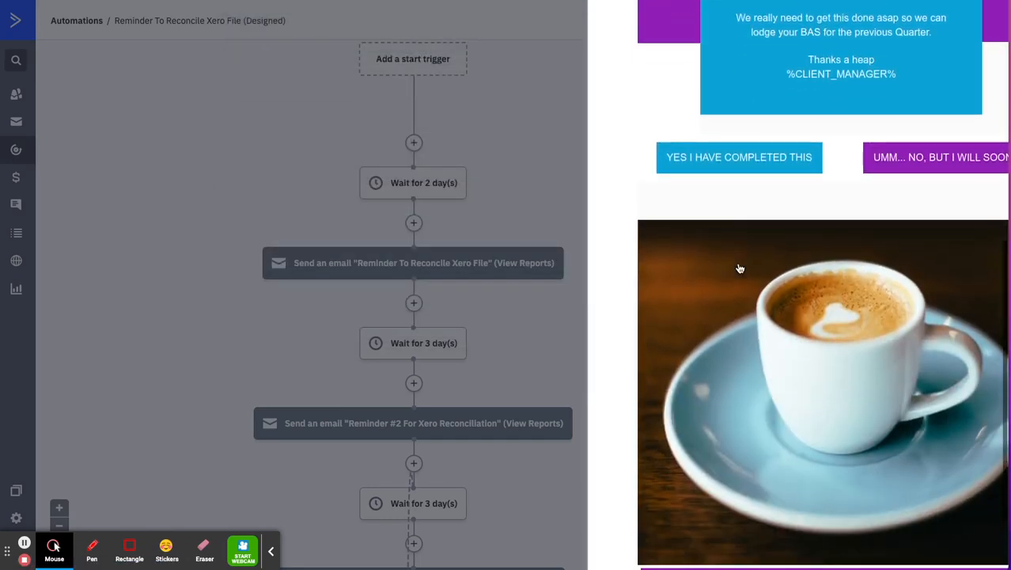
{"action": "scroll", "coordinate": [740, 269], "scroll_direction": "down", "scroll_amount": 1}
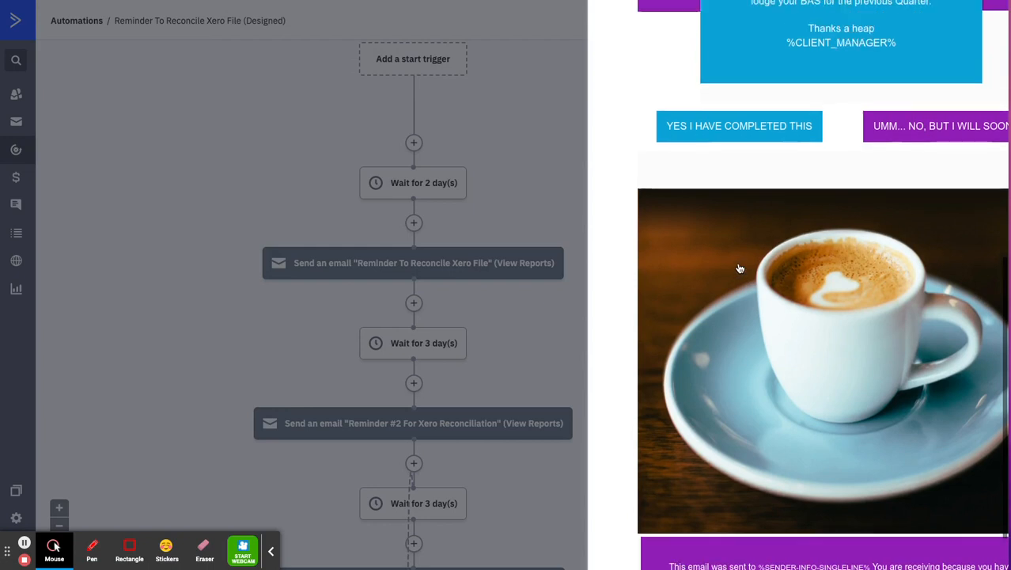
{"action": "scroll", "coordinate": [740, 269], "scroll_direction": "up", "scroll_amount": 2}
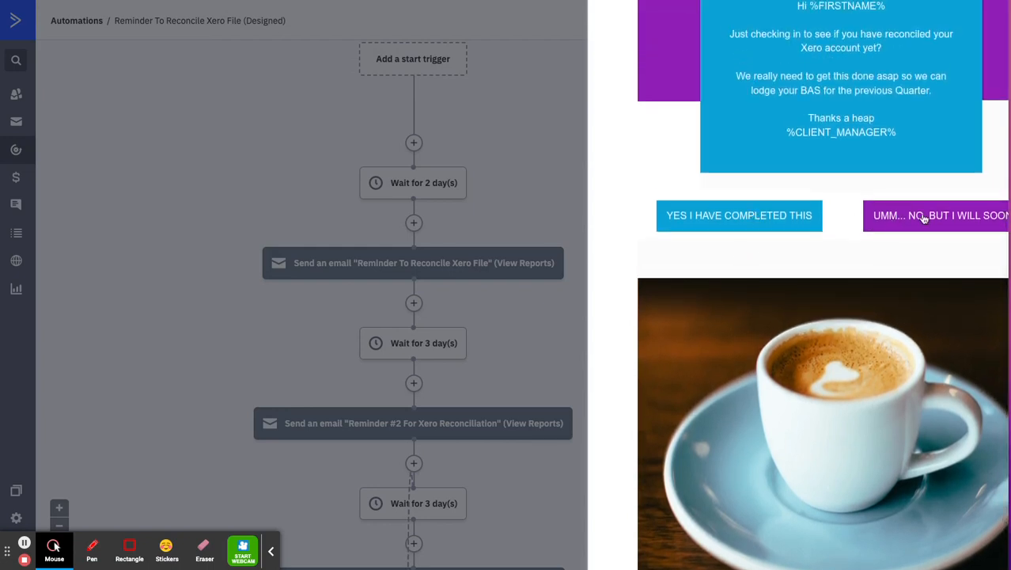
{"action": "scroll", "coordinate": [853, 146], "scroll_direction": "up", "scroll_amount": 2}
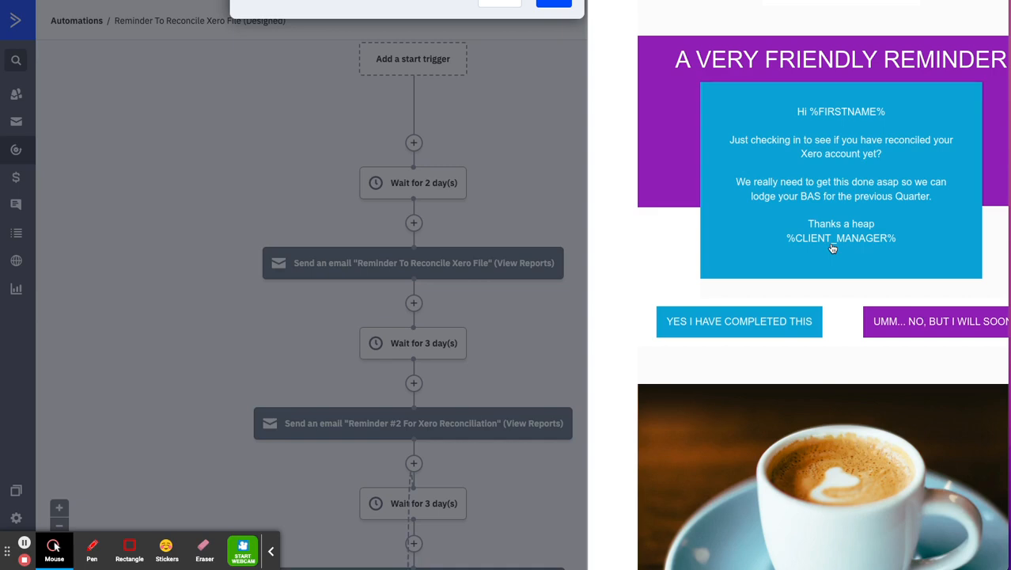
{"action": "left_click", "coordinate": [408, 141]}
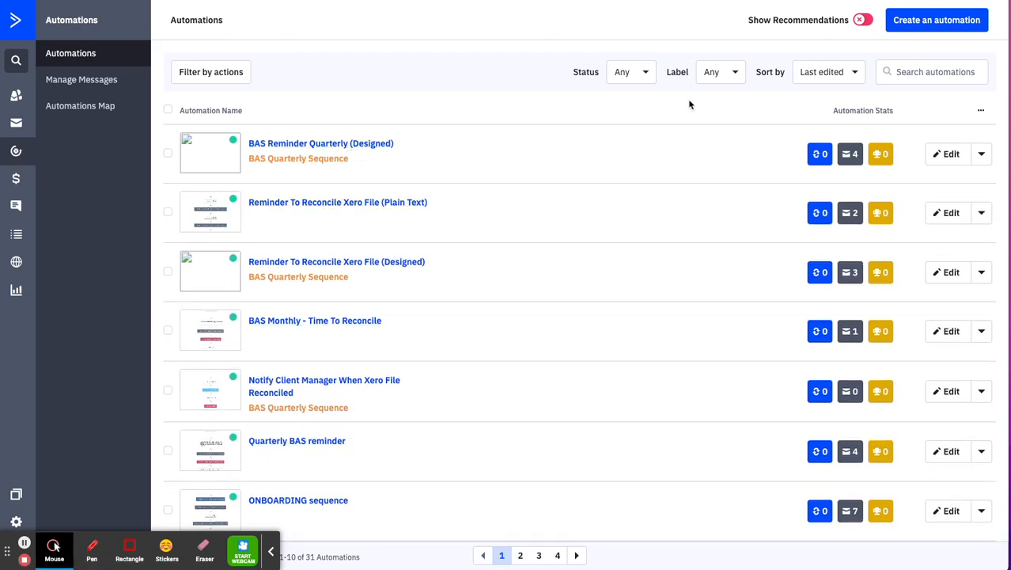
- Filter the automations by the BAS Quarterly Sequence label and view the campaigns contained in the first two automations
{"action": "left_click", "coordinate": [736, 78]}
{"action": "scroll", "coordinate": [742, 196], "scroll_direction": "down", "scroll_amount": 3}
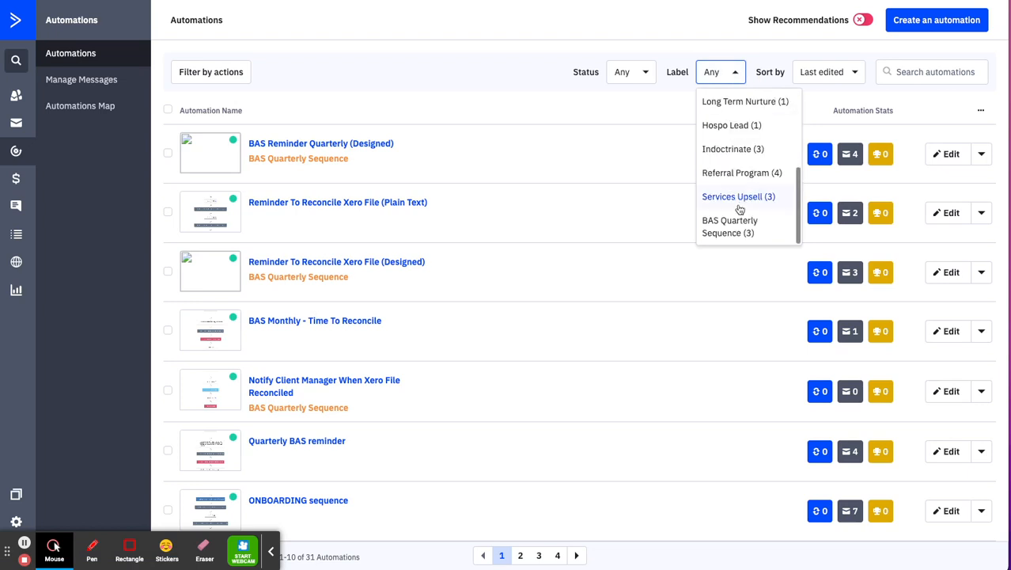
{"action": "left_click", "coordinate": [737, 225]}
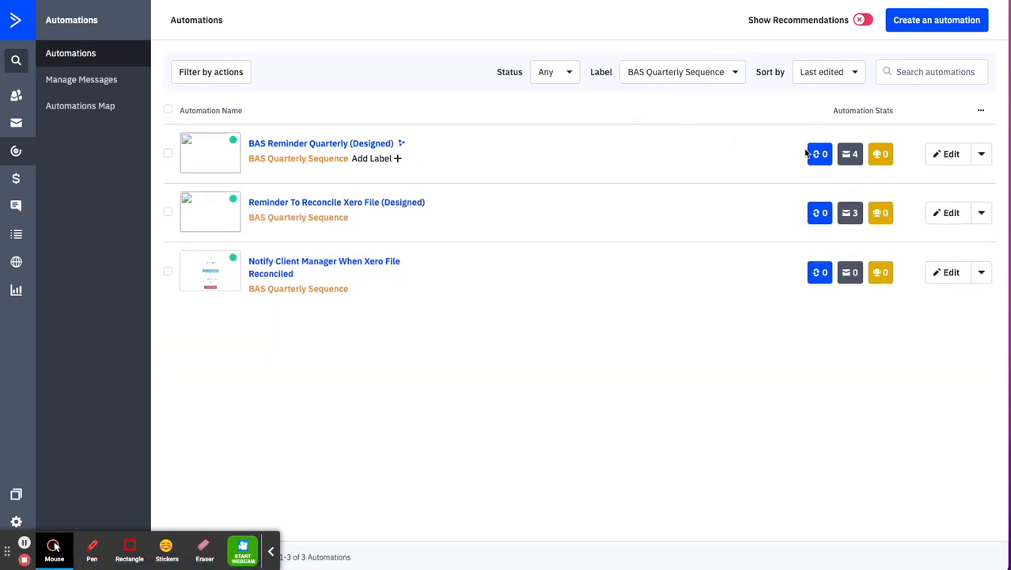
{"action": "mouse_move", "coordinate": [851, 158]}
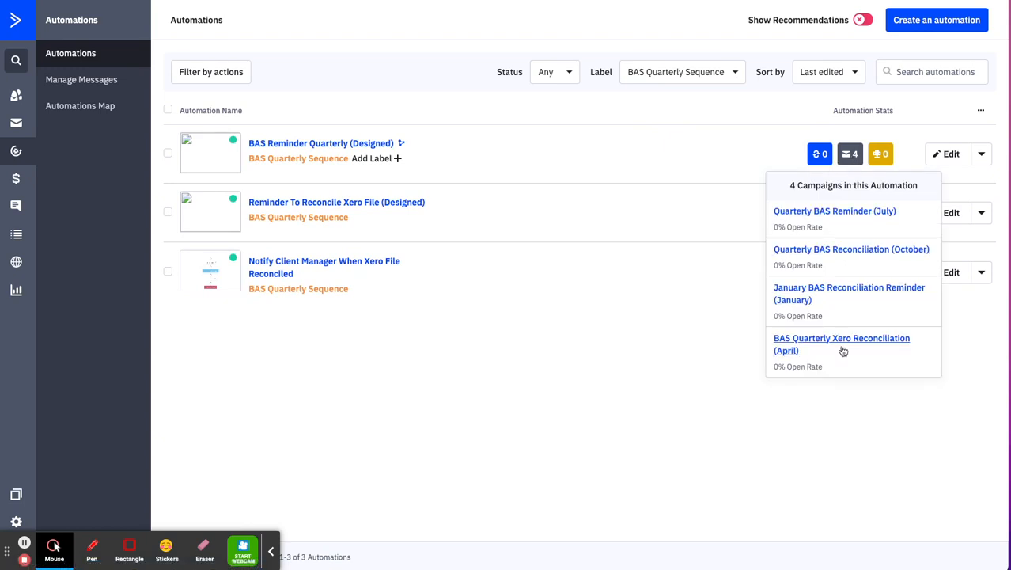
{"action": "mouse_move", "coordinate": [849, 215]}
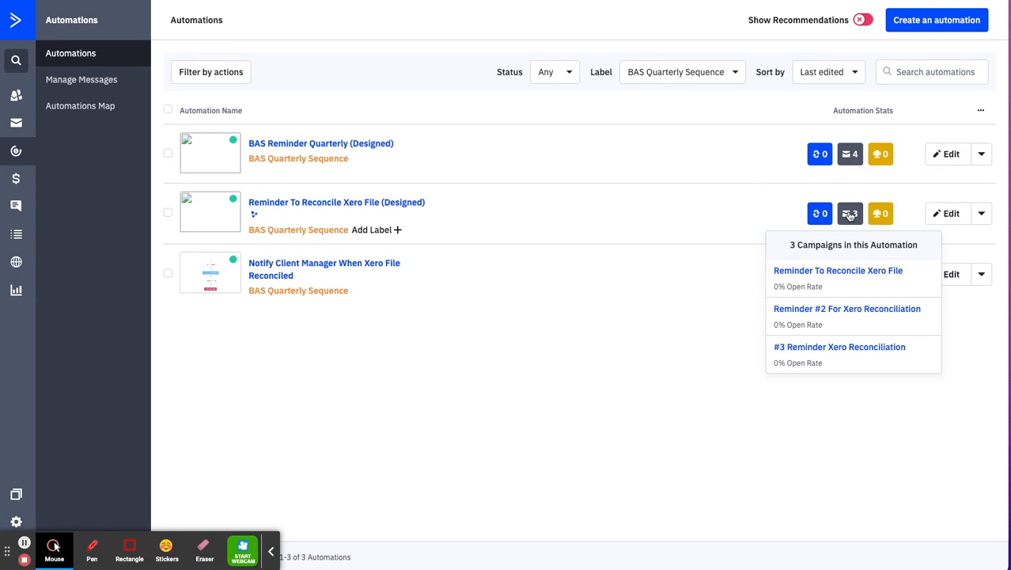